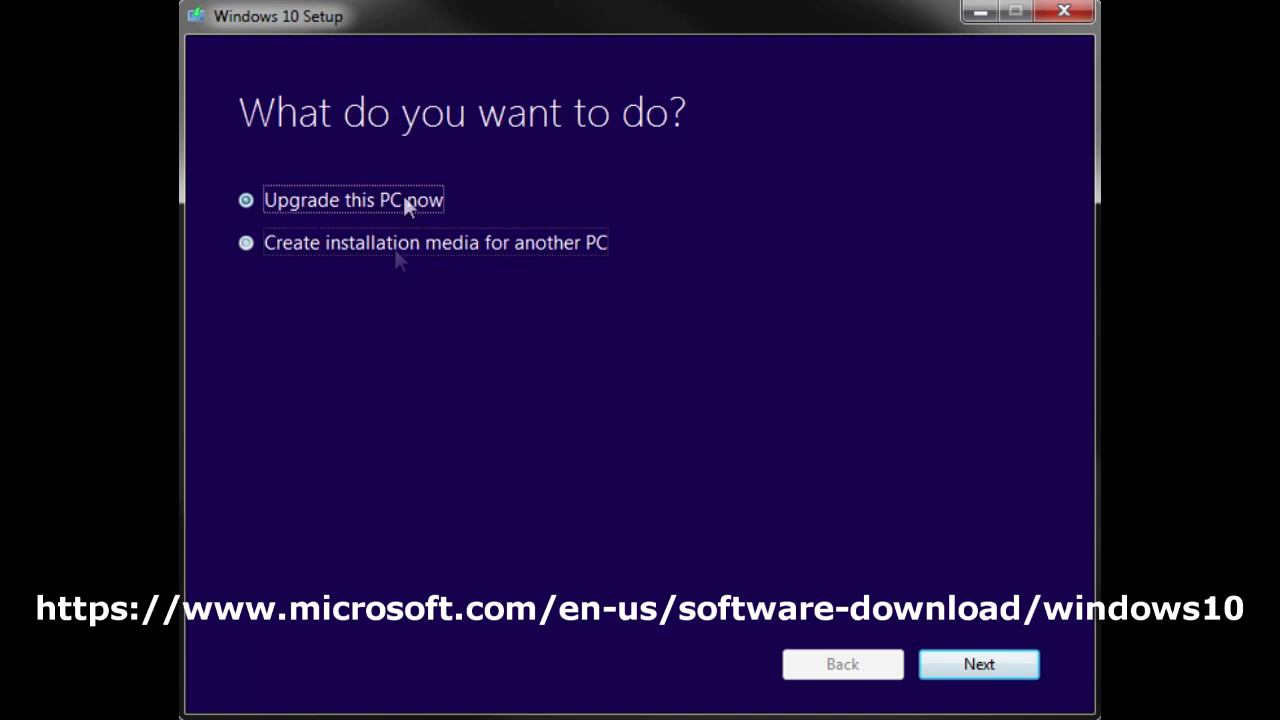
Step: Choose installation media for another PC with Windows 10 Pro edition and 64-bit (x64) architecture
click(397, 246)
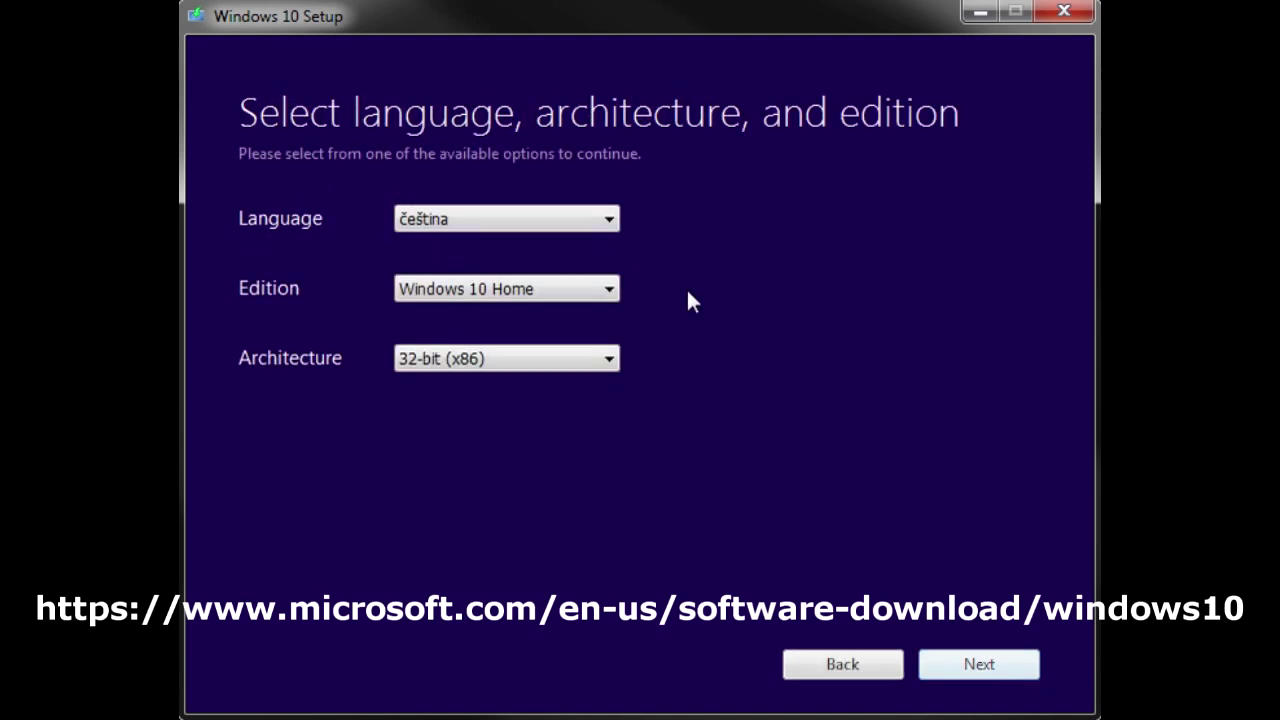
click(609, 289)
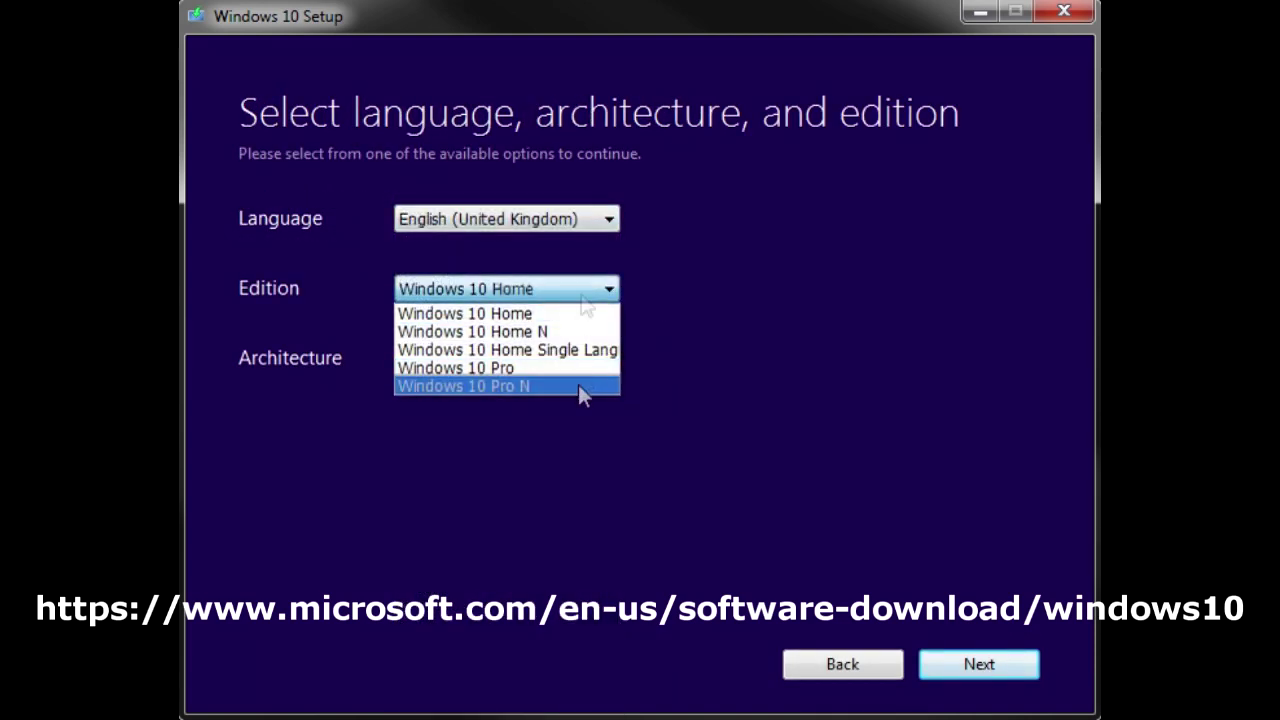
click(560, 368)
click(560, 358)
click(523, 400)
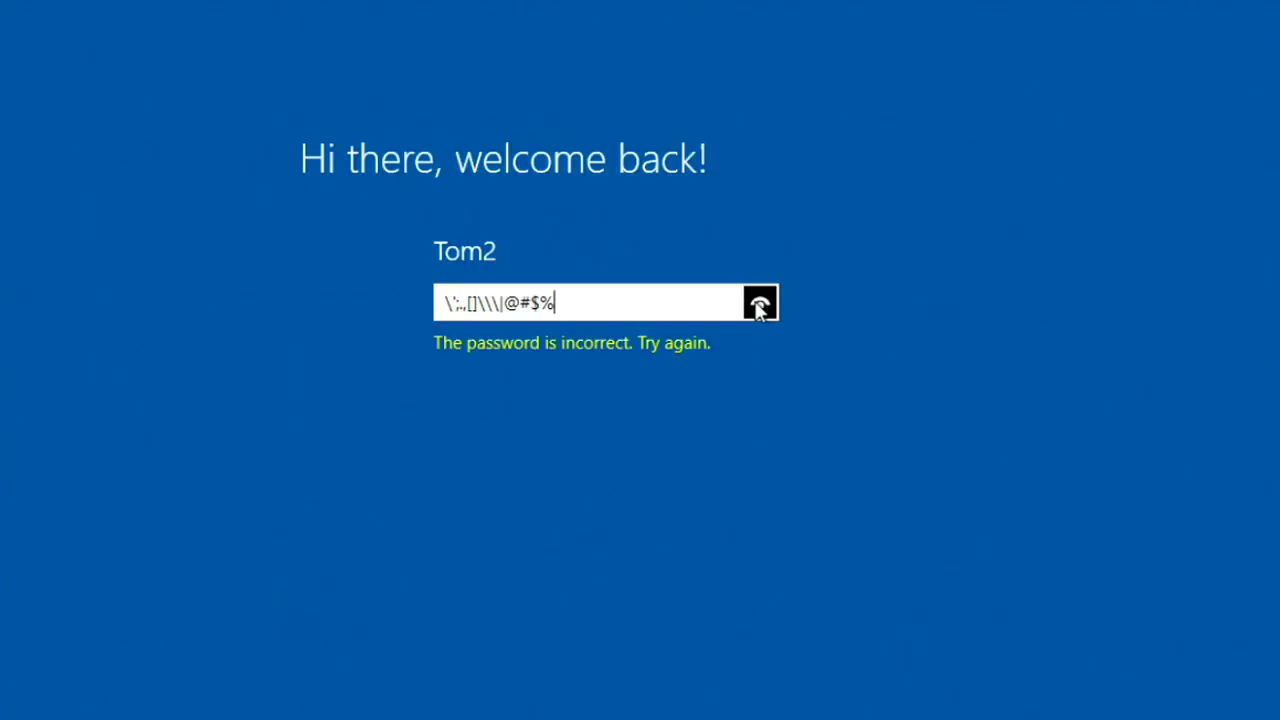
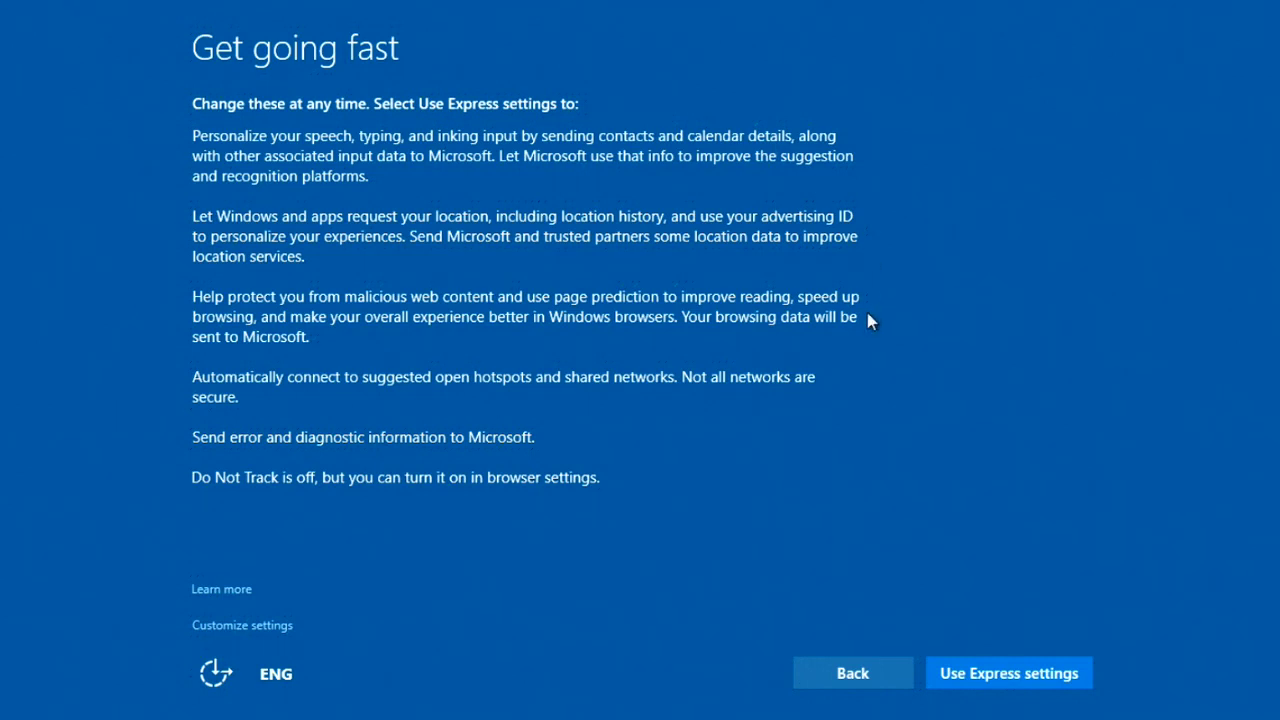
Step: Customize privacy settings, turning off typing and inking data and location access, then continue
click(245, 622)
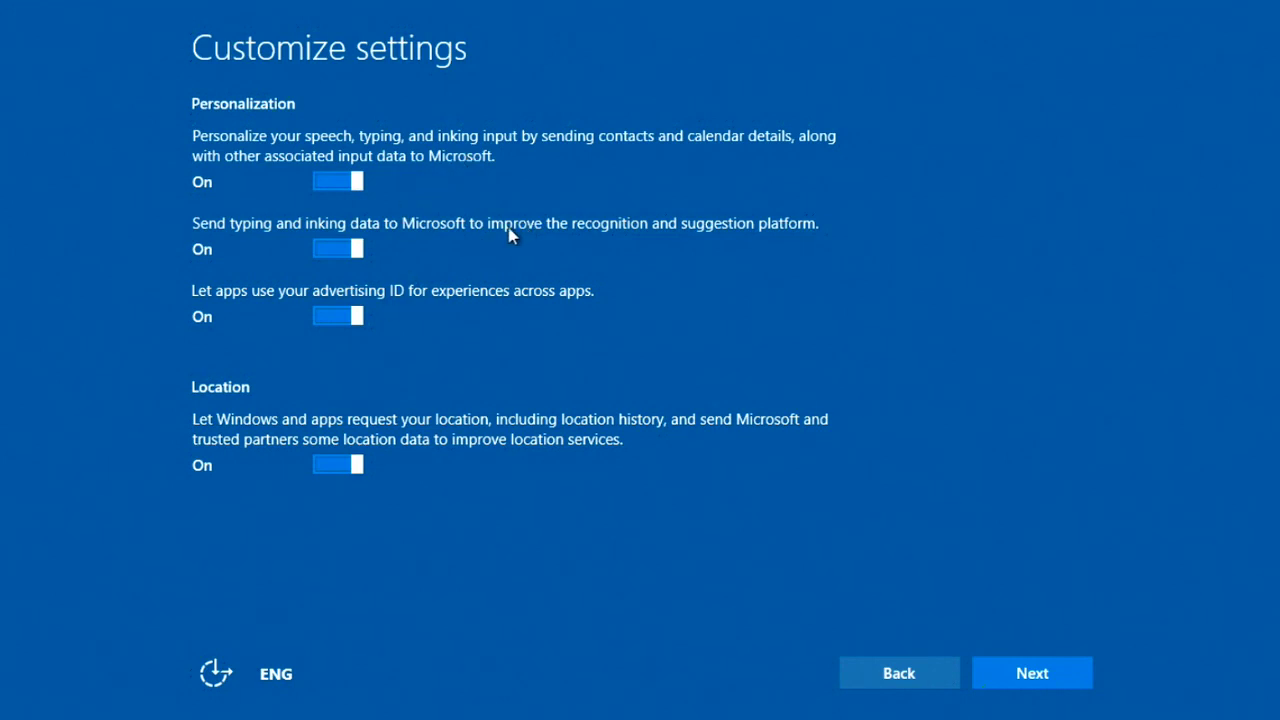
click(342, 249)
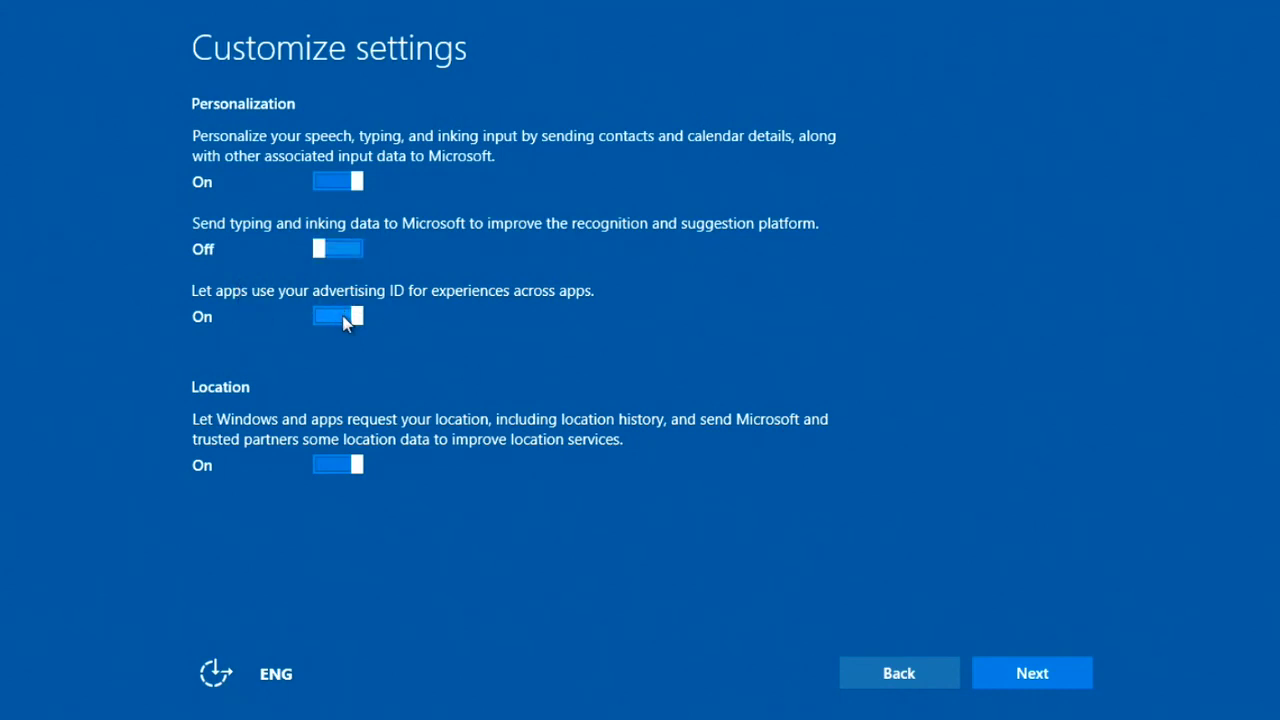
click(338, 470)
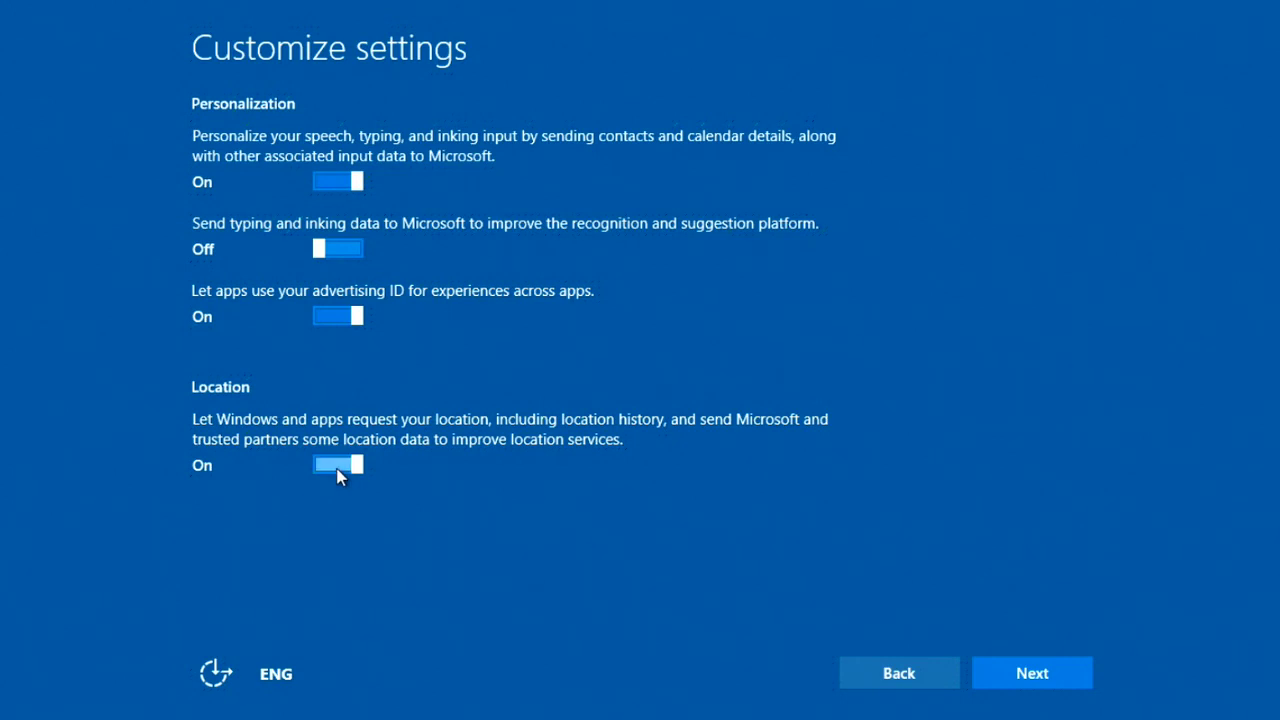
click(1070, 684)
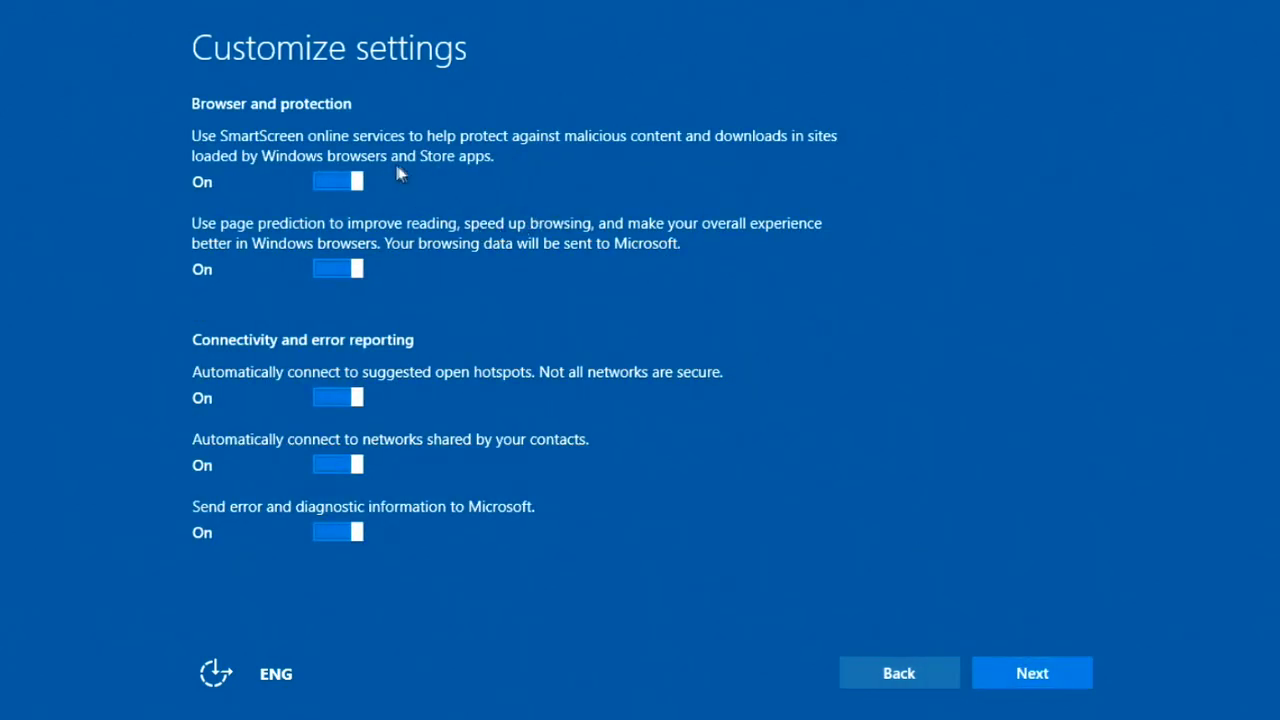
Step: Keep SmartScreen protection on after toggling it, and accept the browser and connectivity settings
click(338, 185)
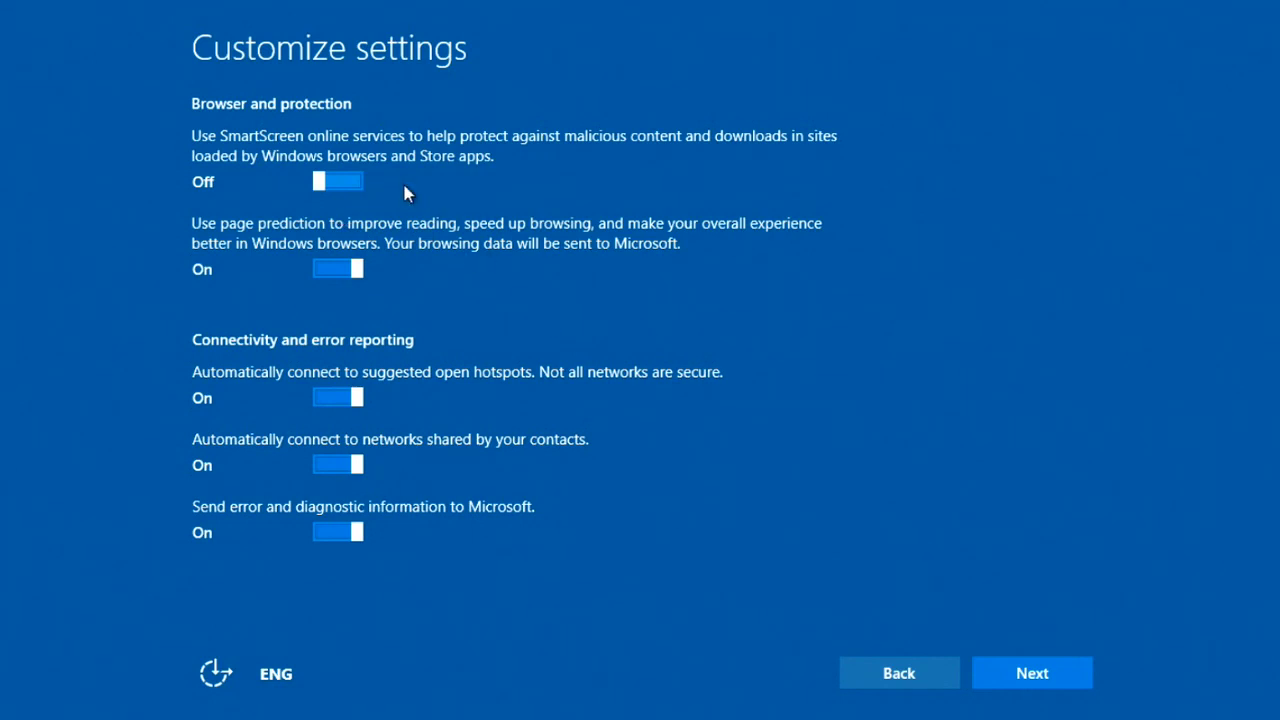
click(340, 182)
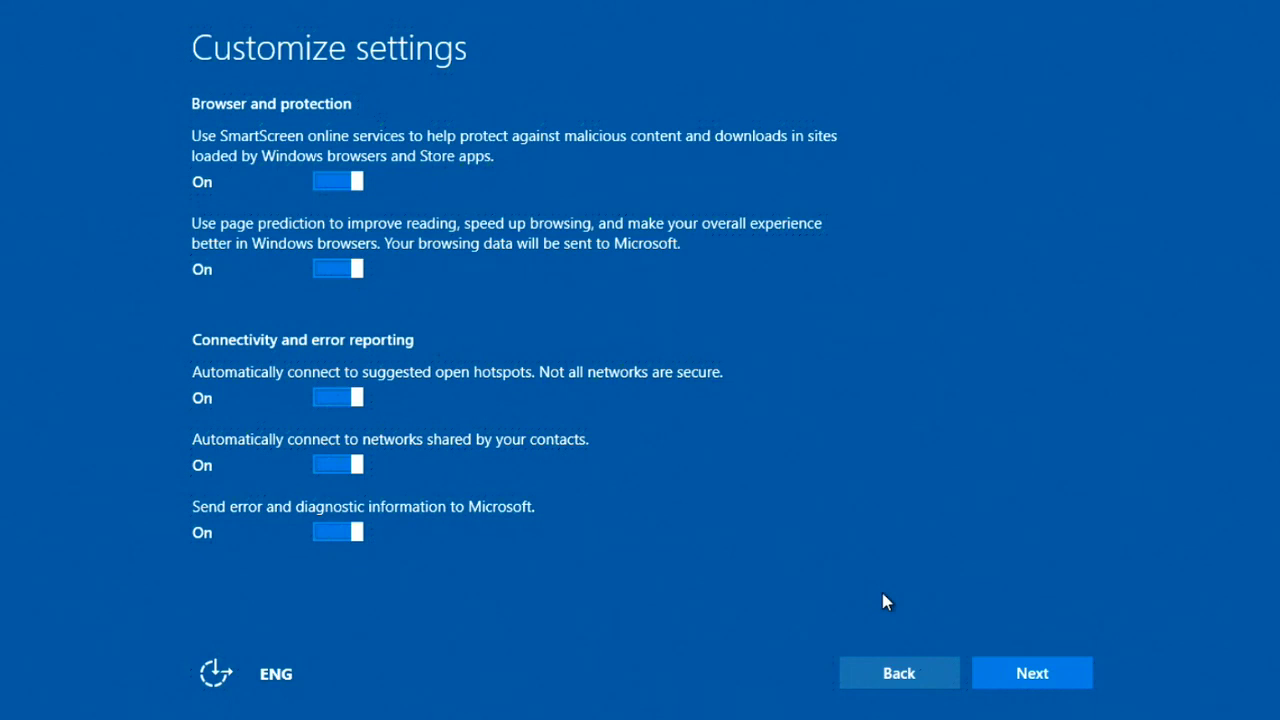
click(1005, 663)
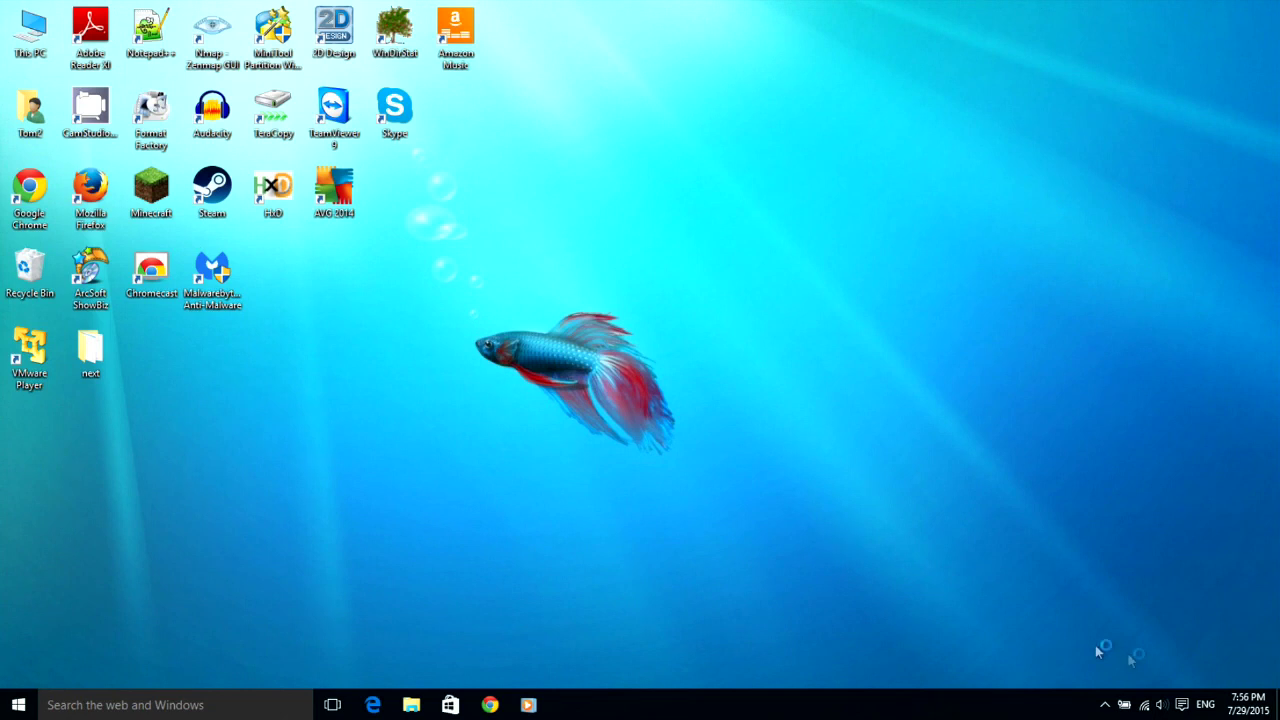
Step: Open the Start menu and drag its edge wider to show more tiles
click(1105, 708)
click(1106, 710)
key(super)
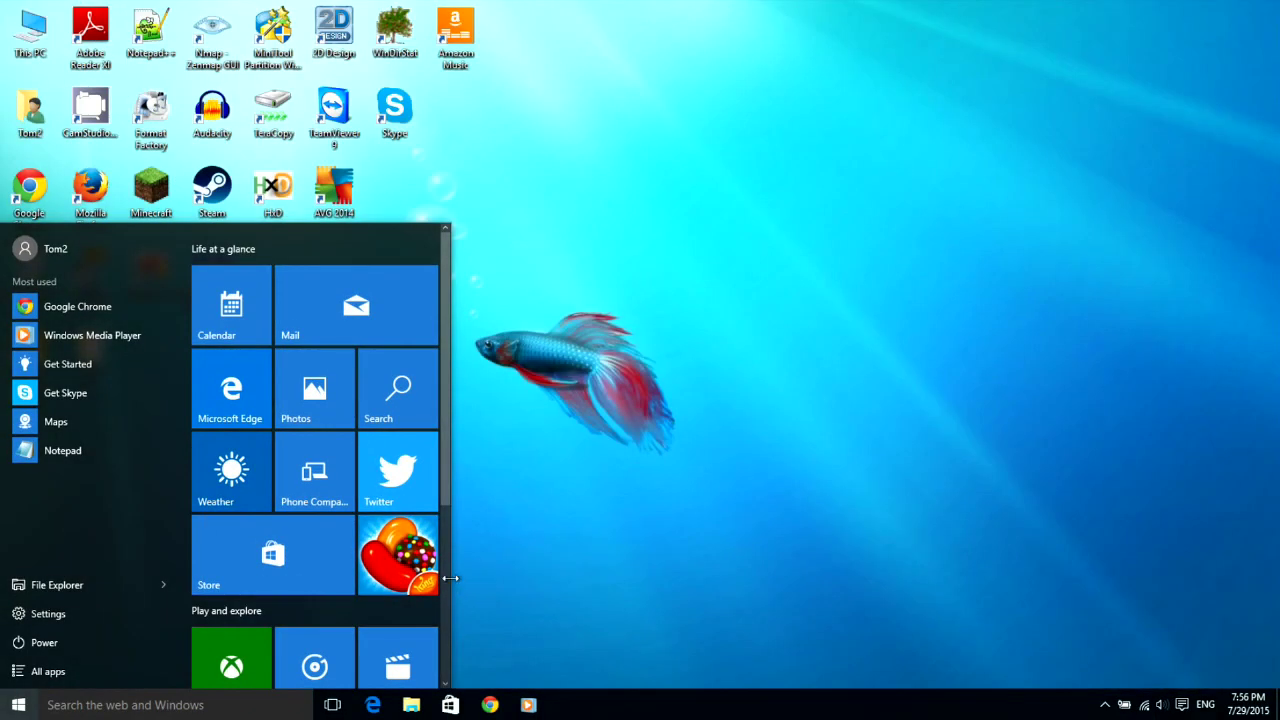
drag(449, 578, 570, 133)
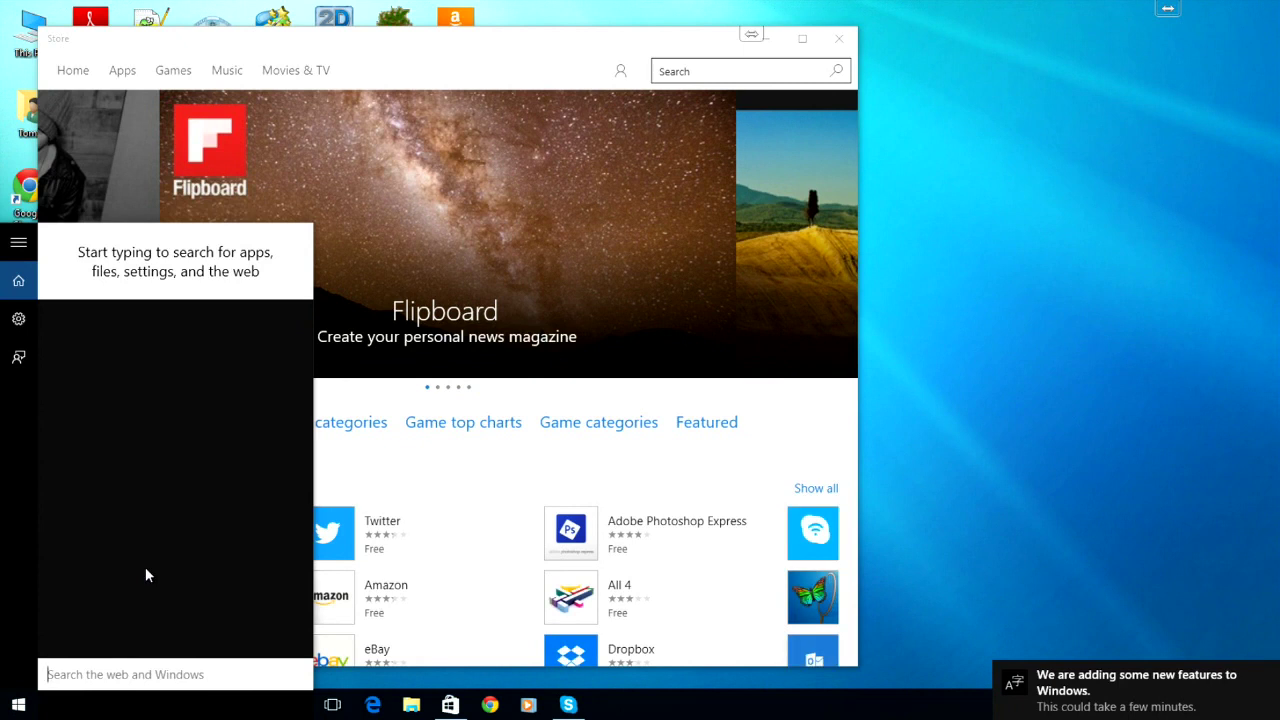
Step: Dismiss the search pane covering the Store
click(1096, 678)
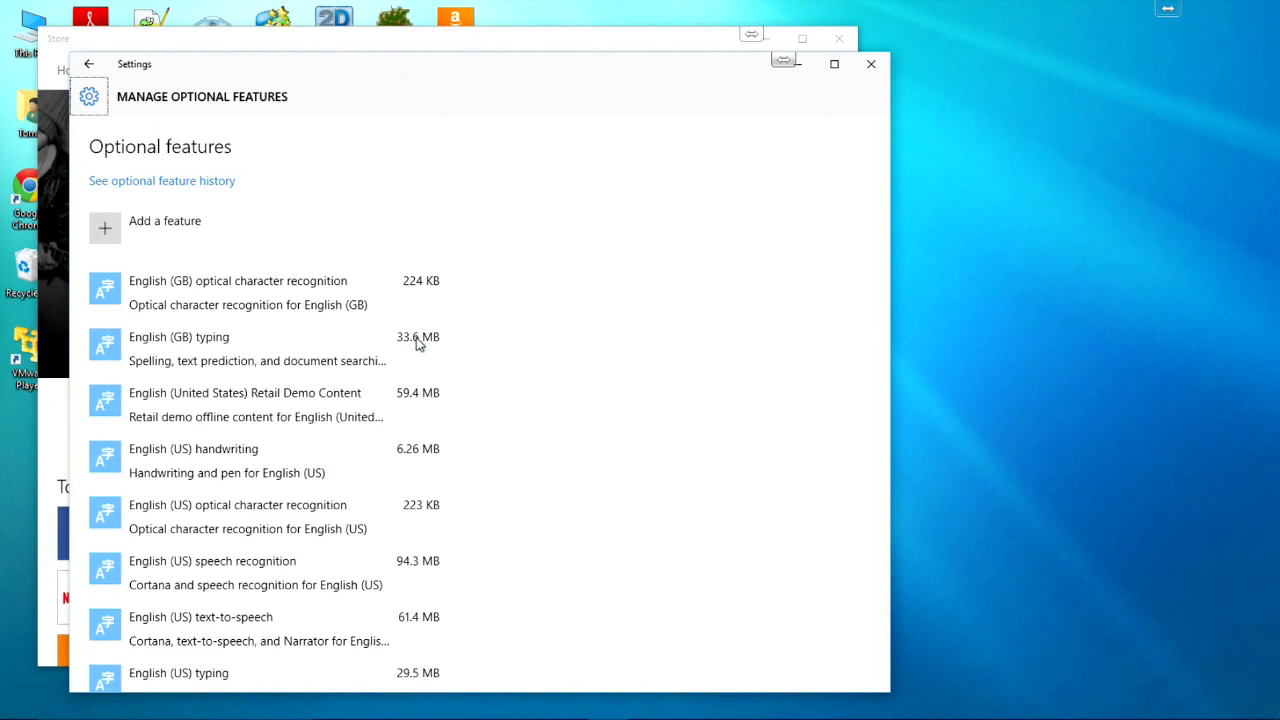
Step: Browse the Add a feature list of downloadable handwriting, typing and speech packs
click(163, 243)
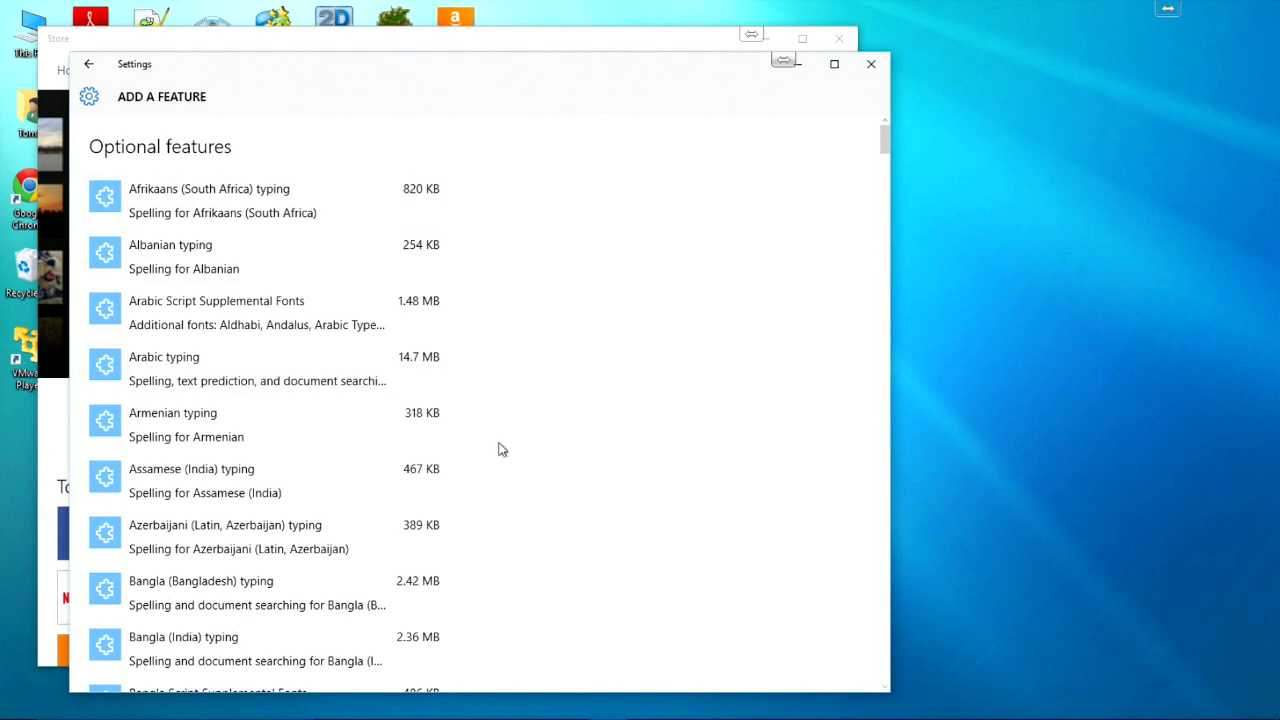
scroll(498, 580, down, 10)
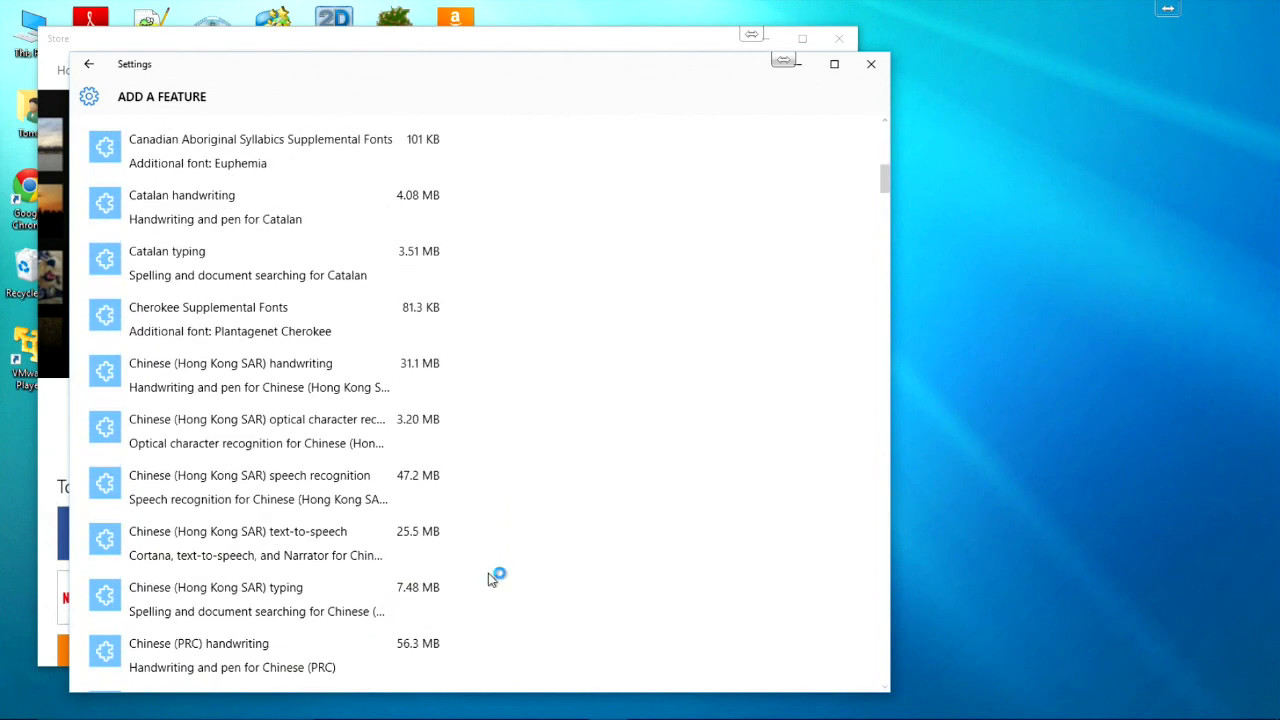
scroll(491, 580, down, 8)
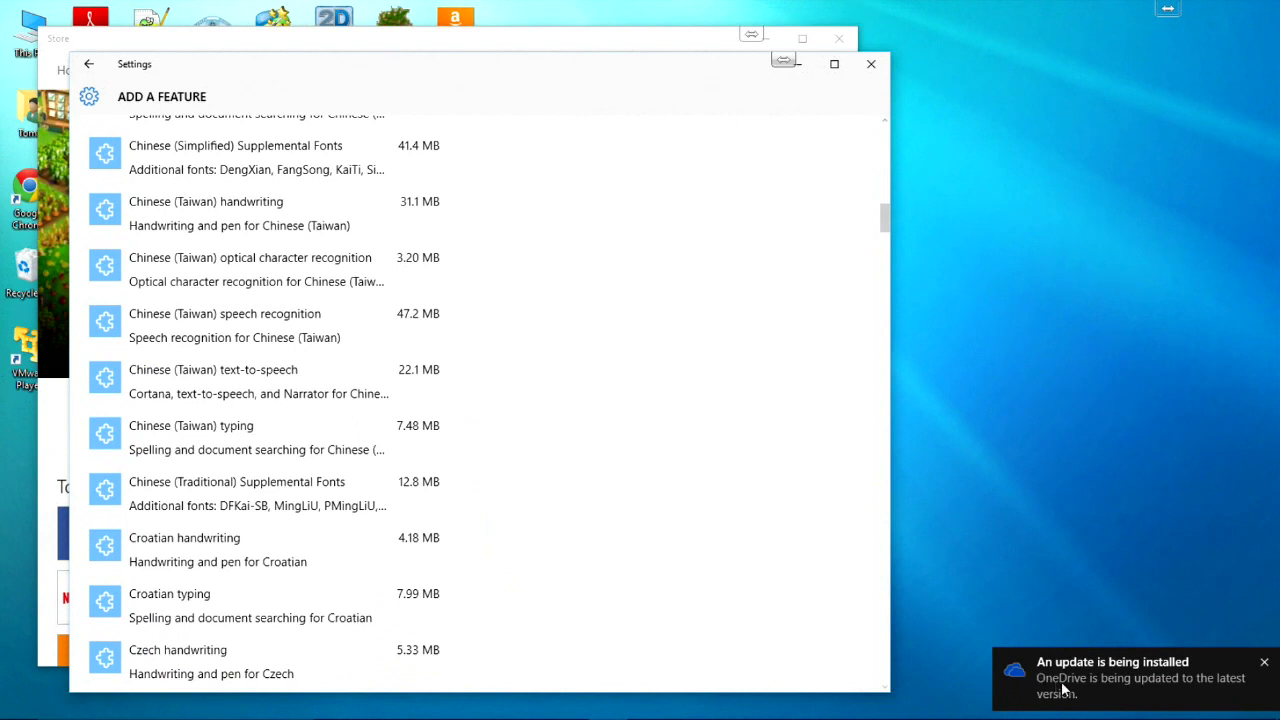
Step: Close the optional features window, reset the featured carousel and scroll through the Store's top apps
click(873, 62)
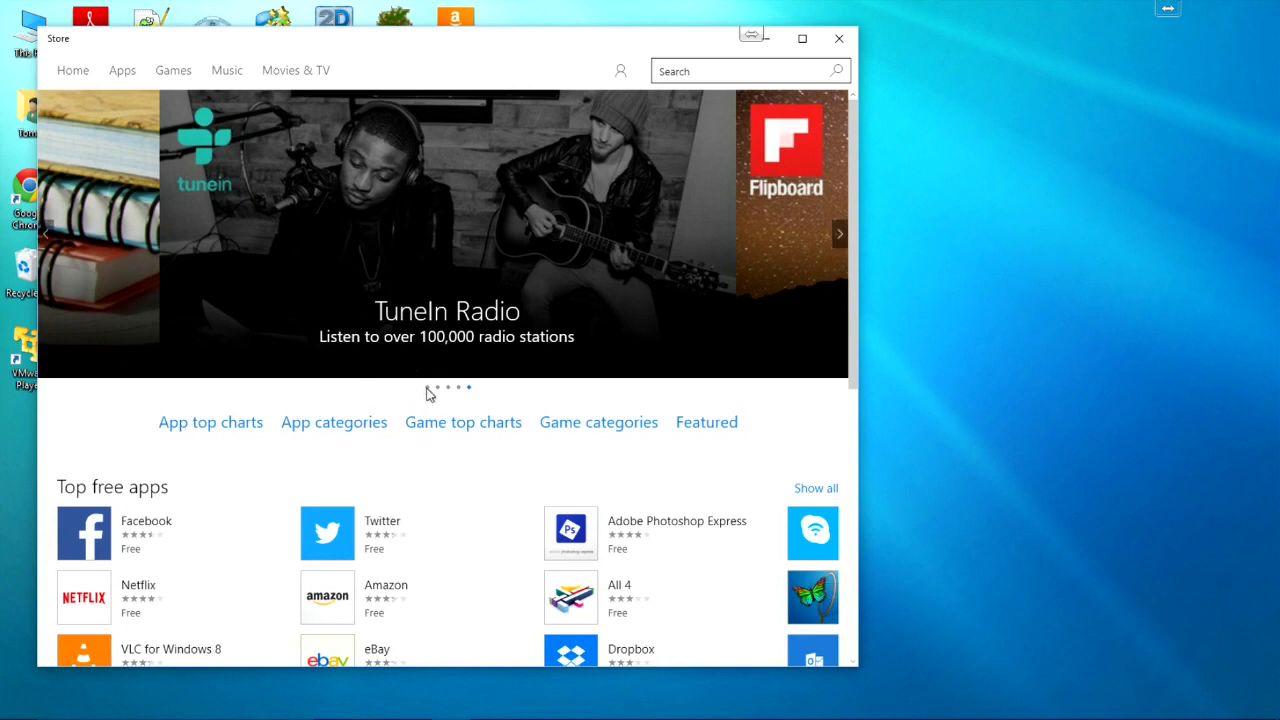
click(427, 389)
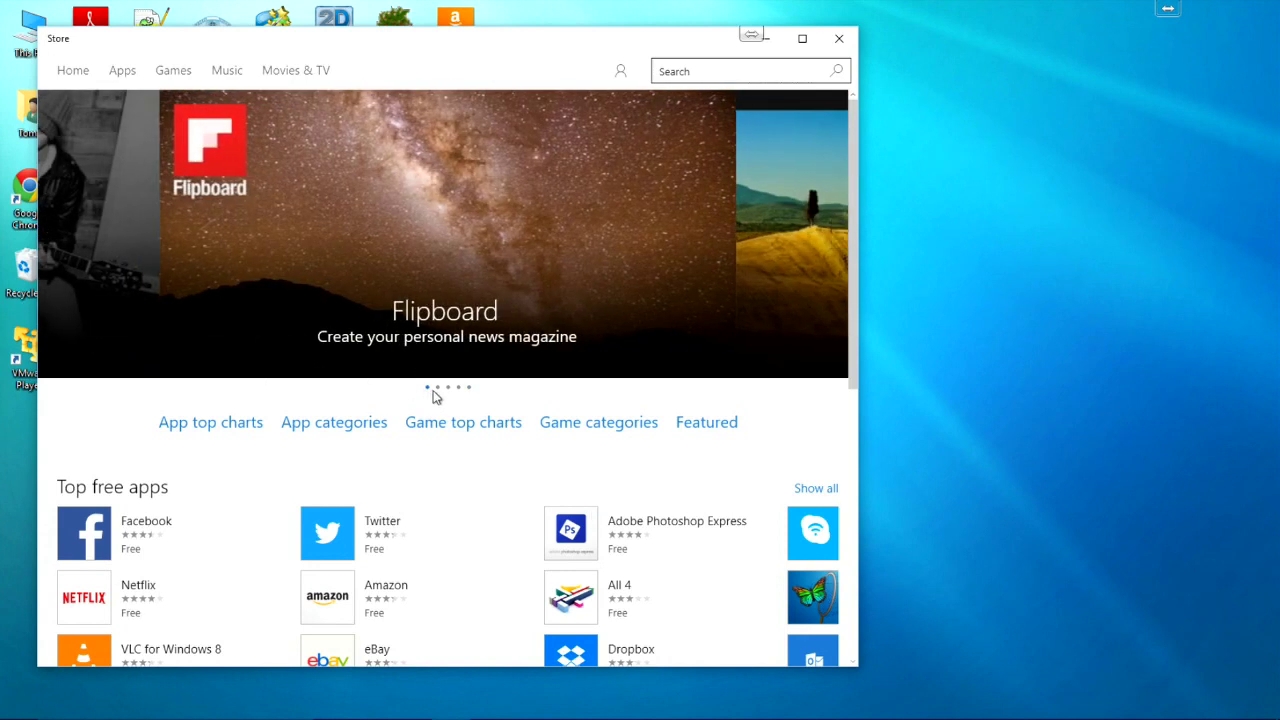
scroll(381, 467, down, 5)
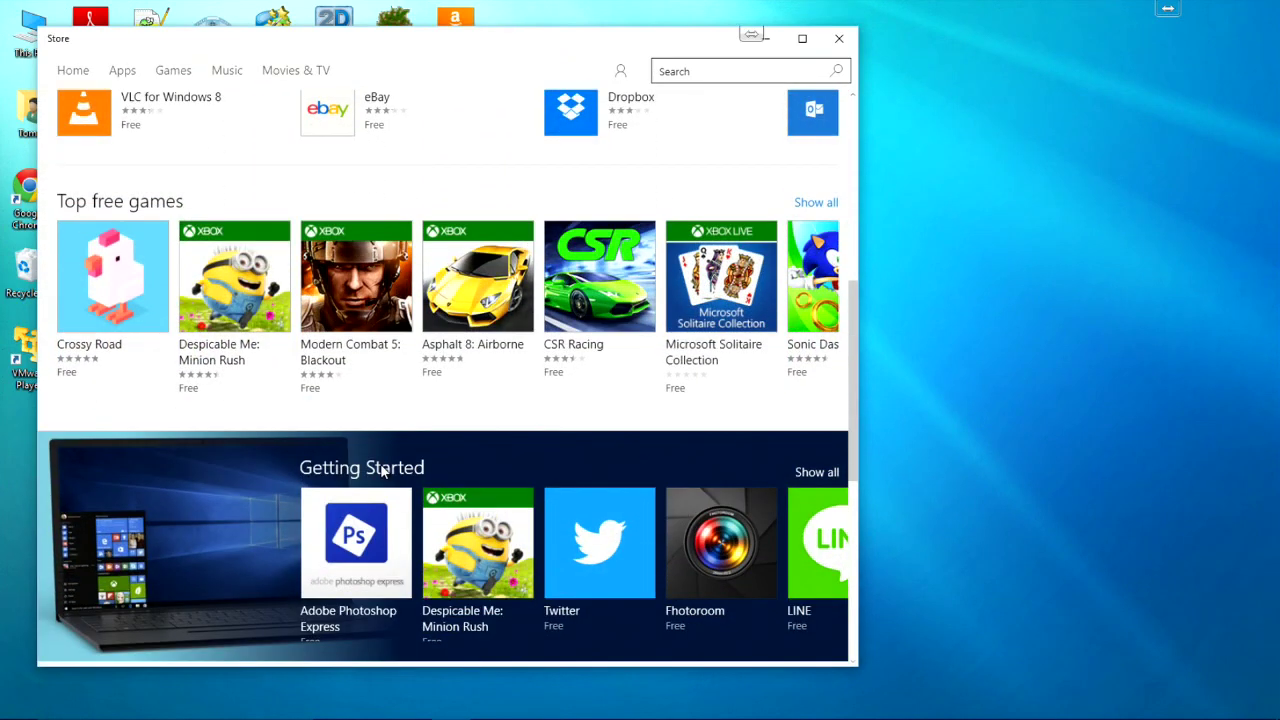
scroll(381, 467, down, 2)
scroll(381, 472, down, 1)
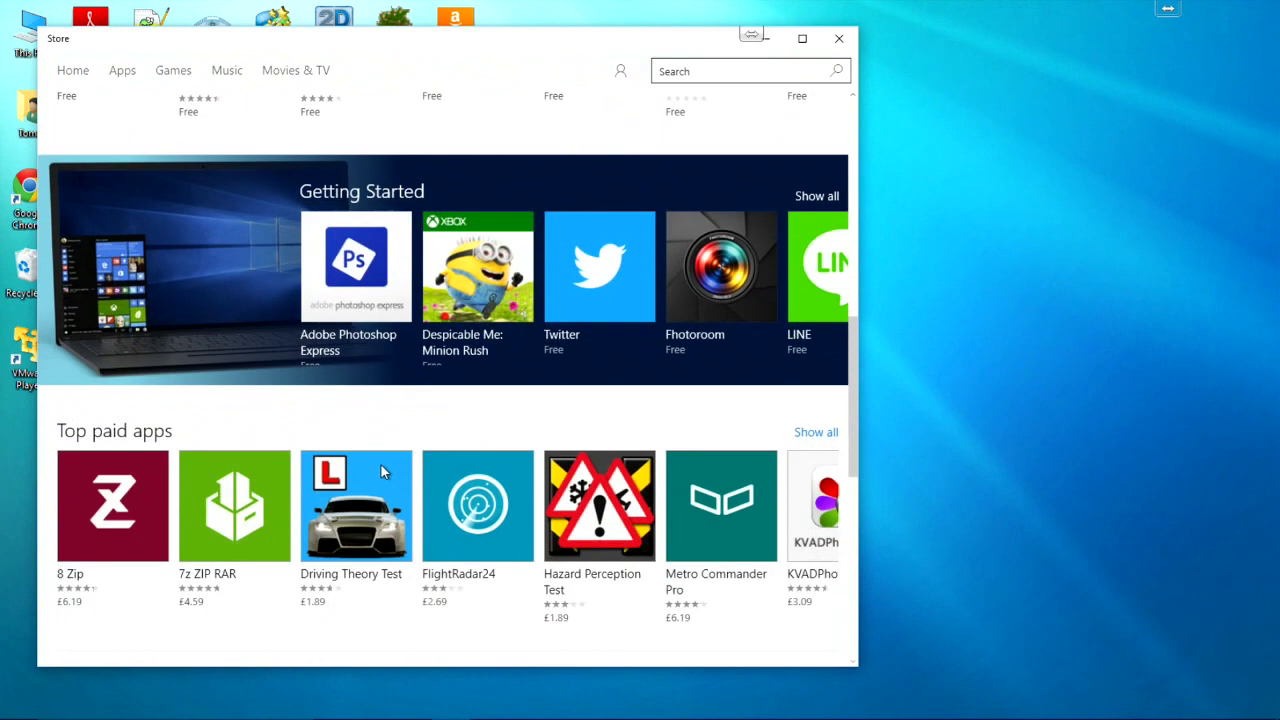
scroll(380, 465, down, 5)
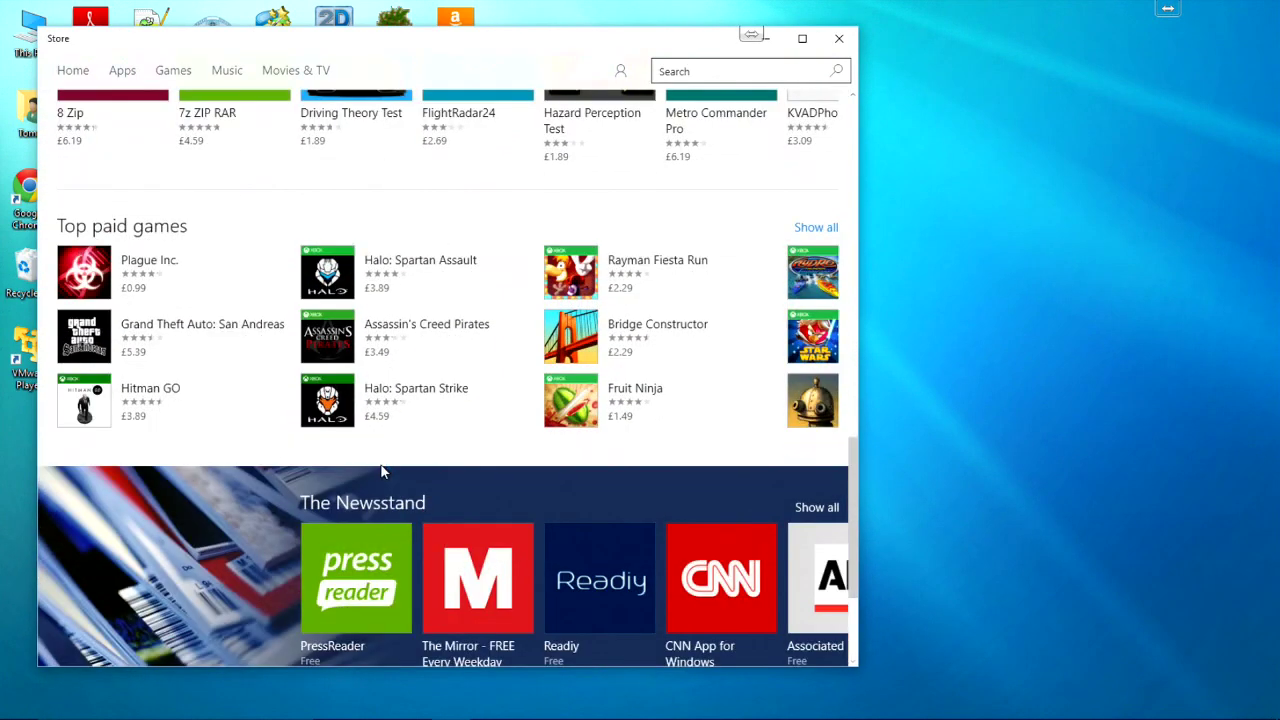
scroll(381, 467, down, 2)
scroll(381, 465, up, 1)
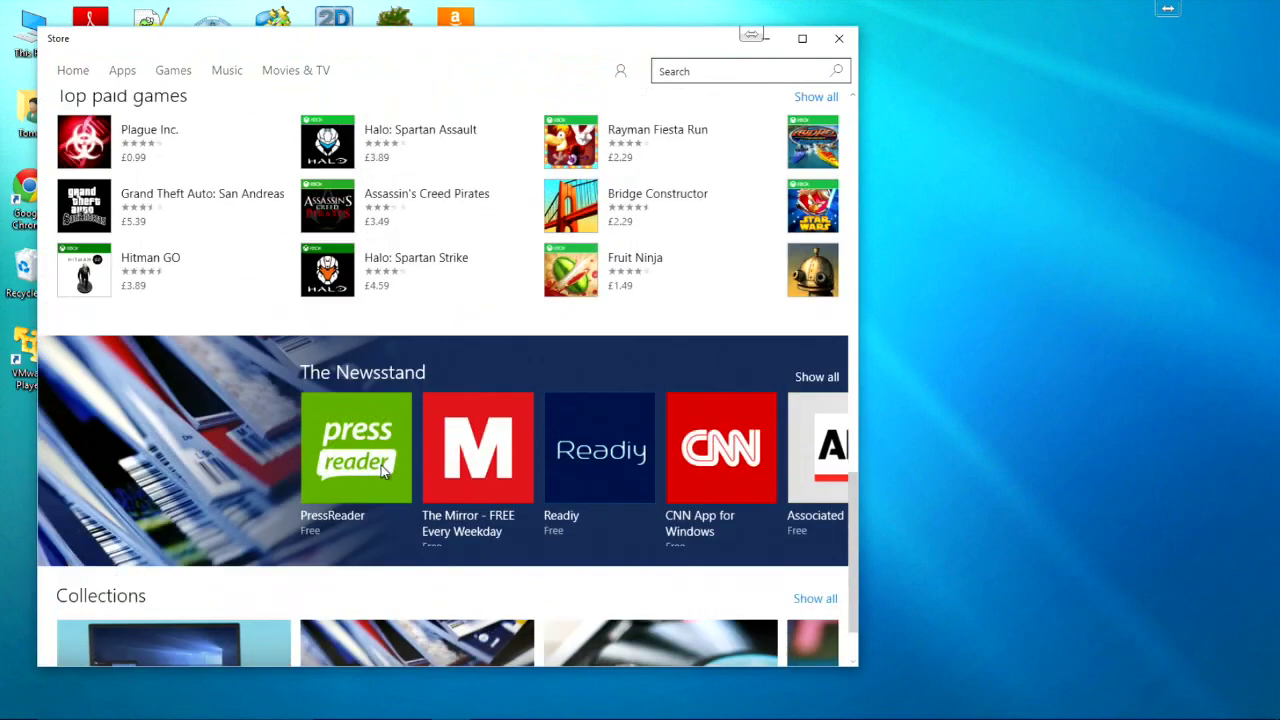
scroll(381, 465, up, 15)
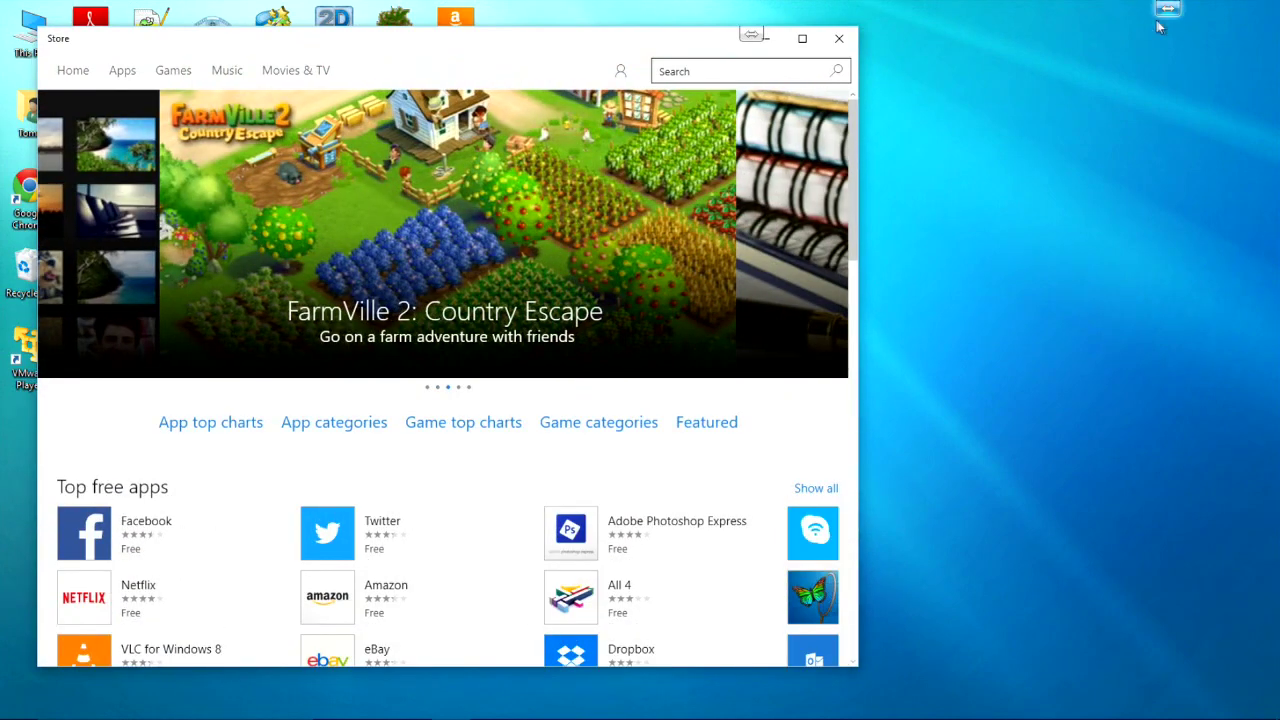
Step: Close the Store and bring up the This PC context menu on the desktop
click(839, 38)
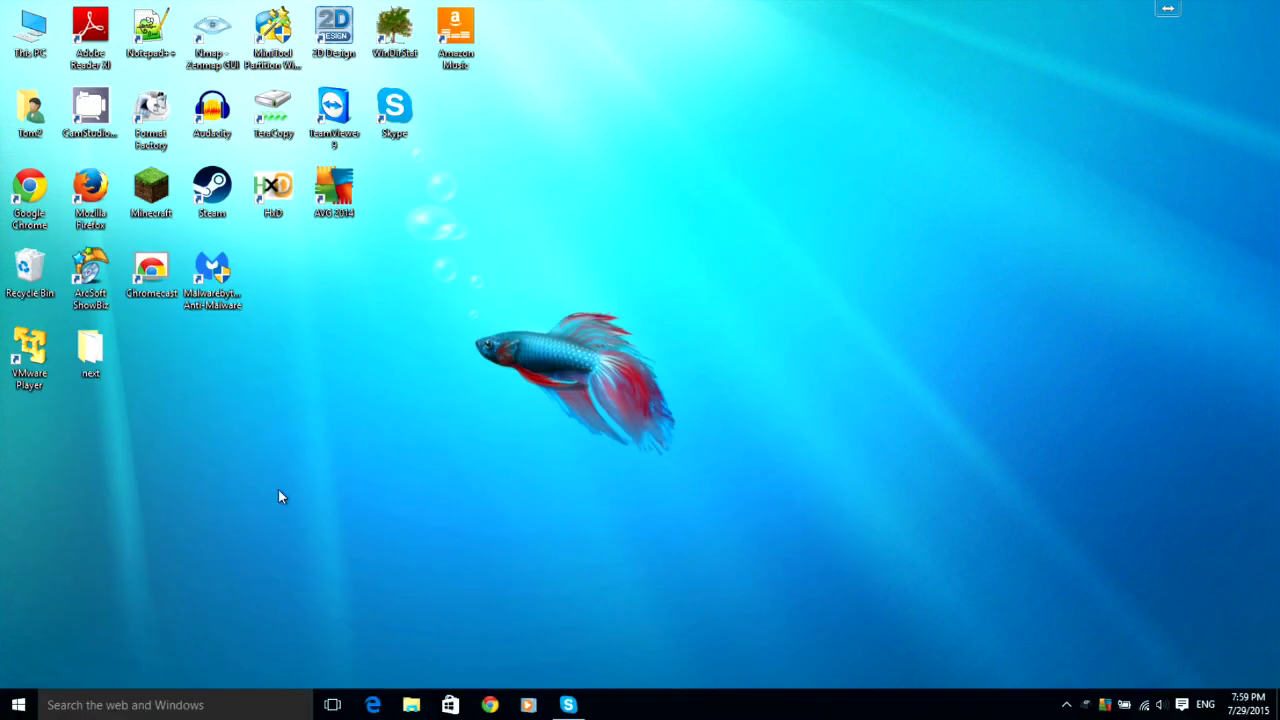
right_click(229, 709)
click(627, 483)
right_click(42, 20)
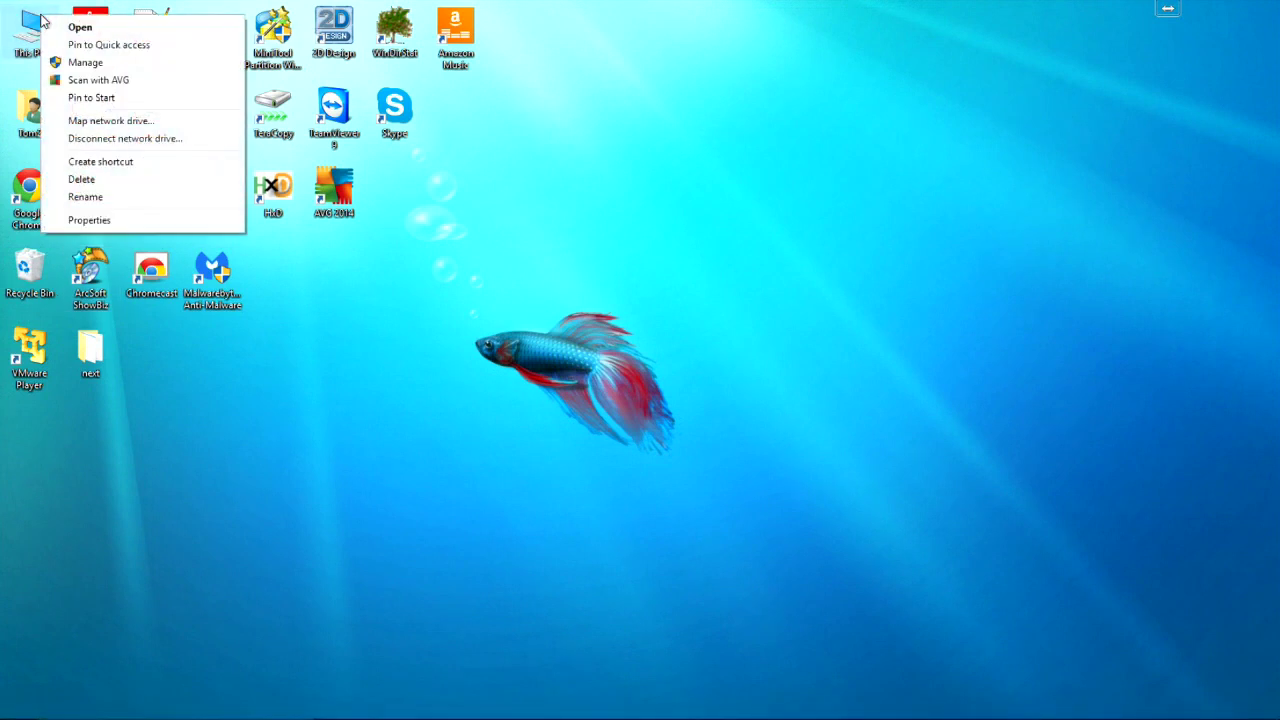
Step: Open This PC's system properties and check the hardware list in Device Manager
click(112, 221)
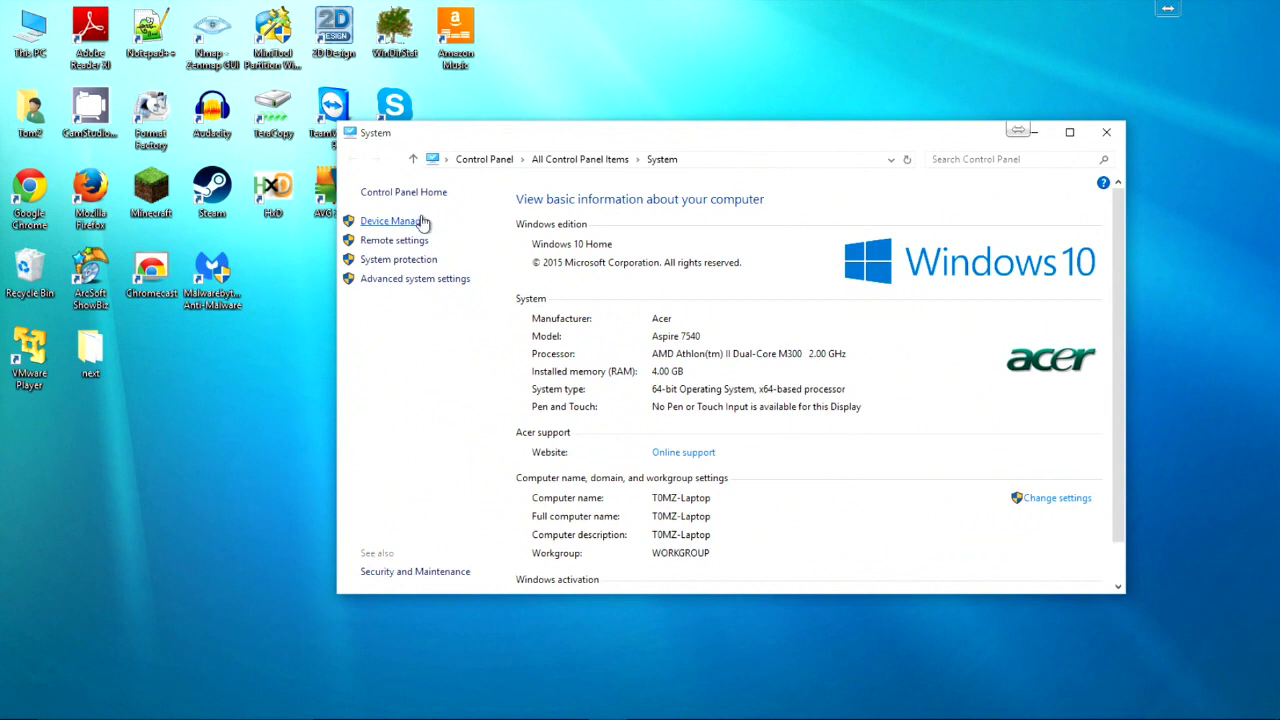
click(422, 221)
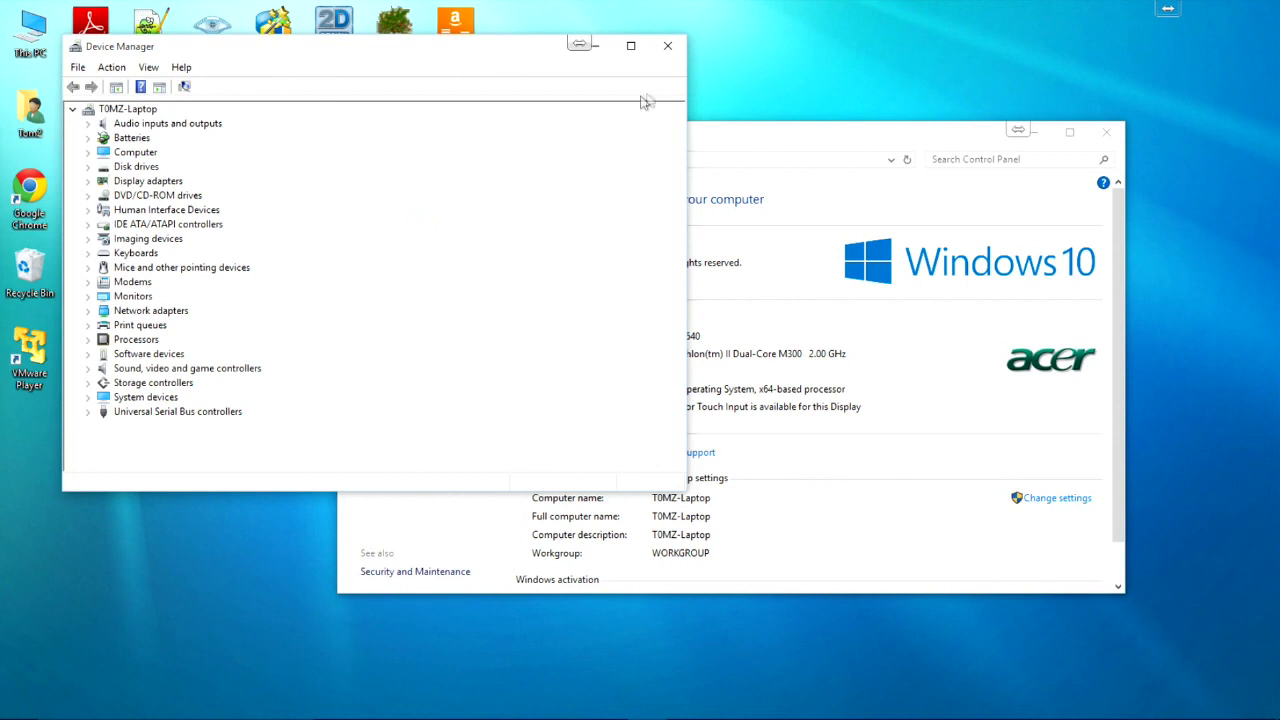
click(668, 47)
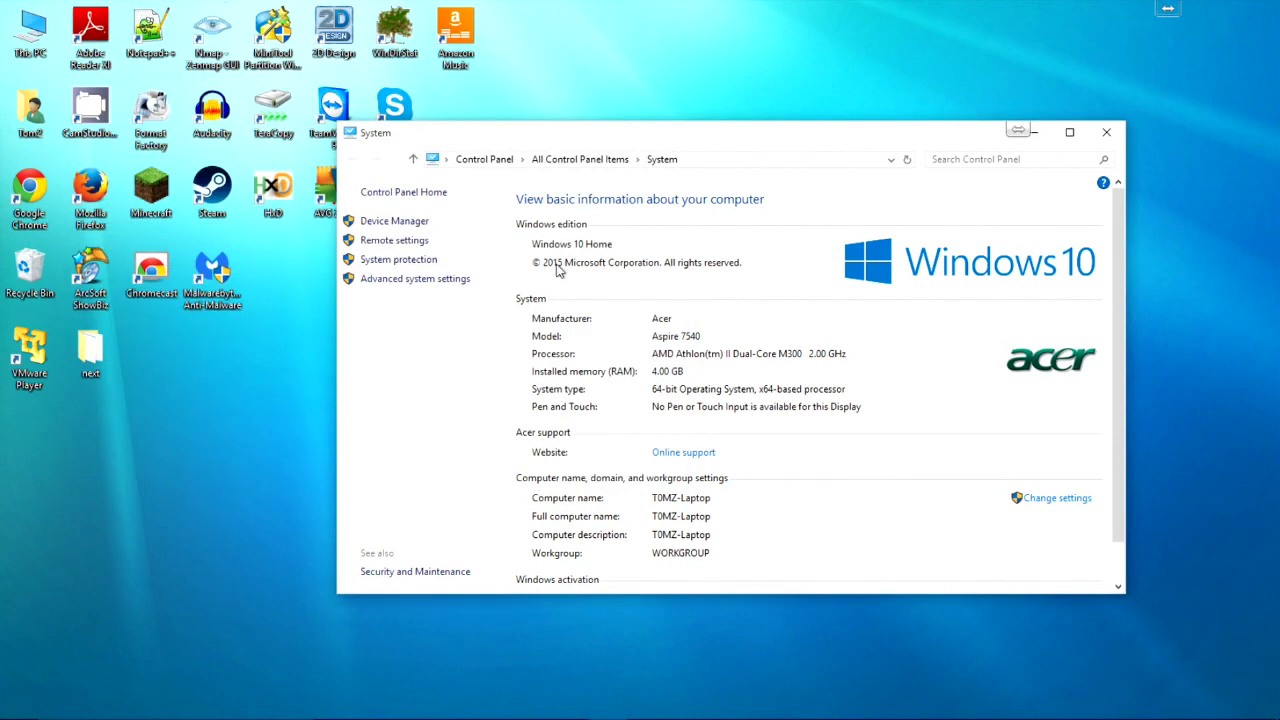
key(Tab)
key(Tab)
key(Tab)
key(Tab)
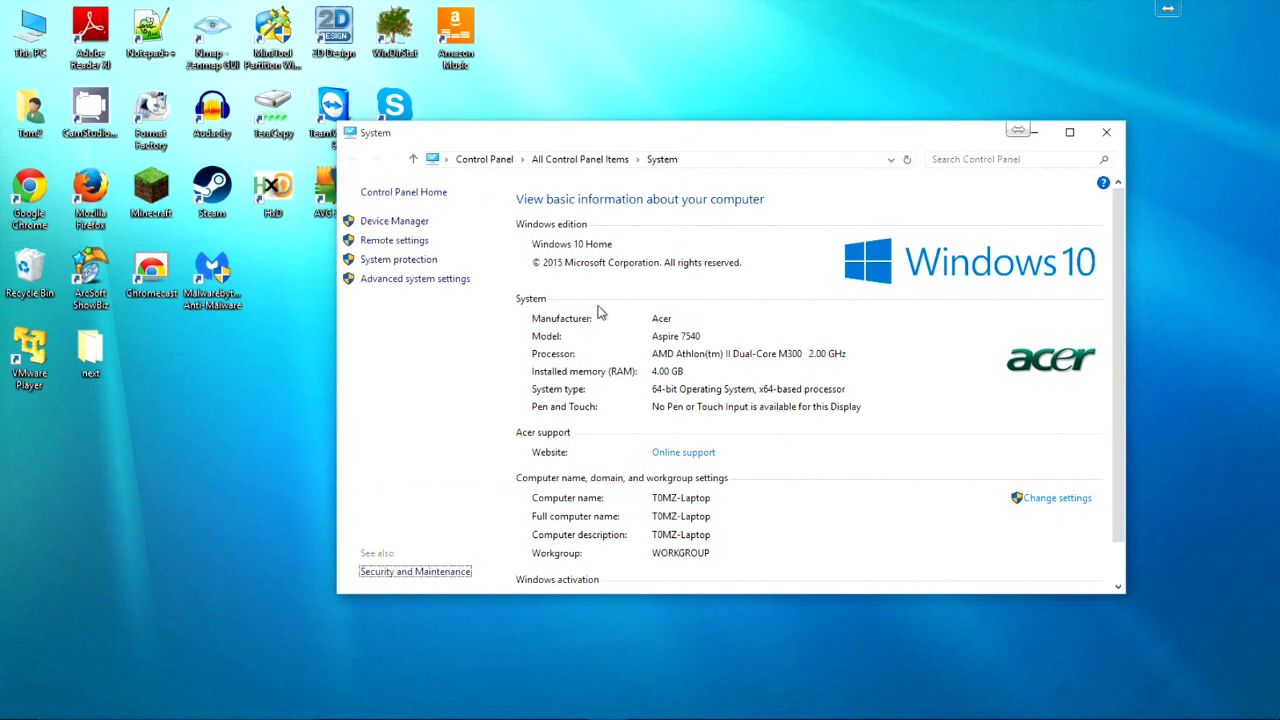
Step: Close the system information window and show the YouTube channel's For new visitors view with its trailer
click(1105, 134)
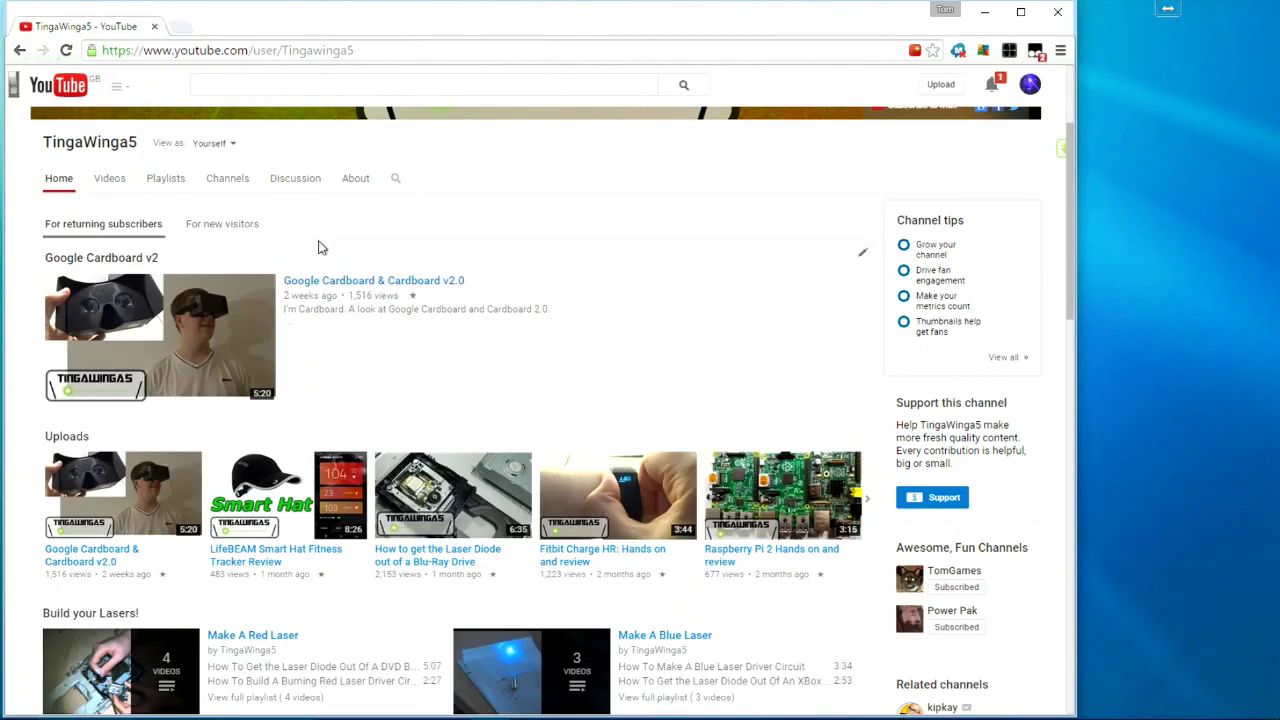
scroll(320, 247, down, 2)
scroll(320, 247, down, 10)
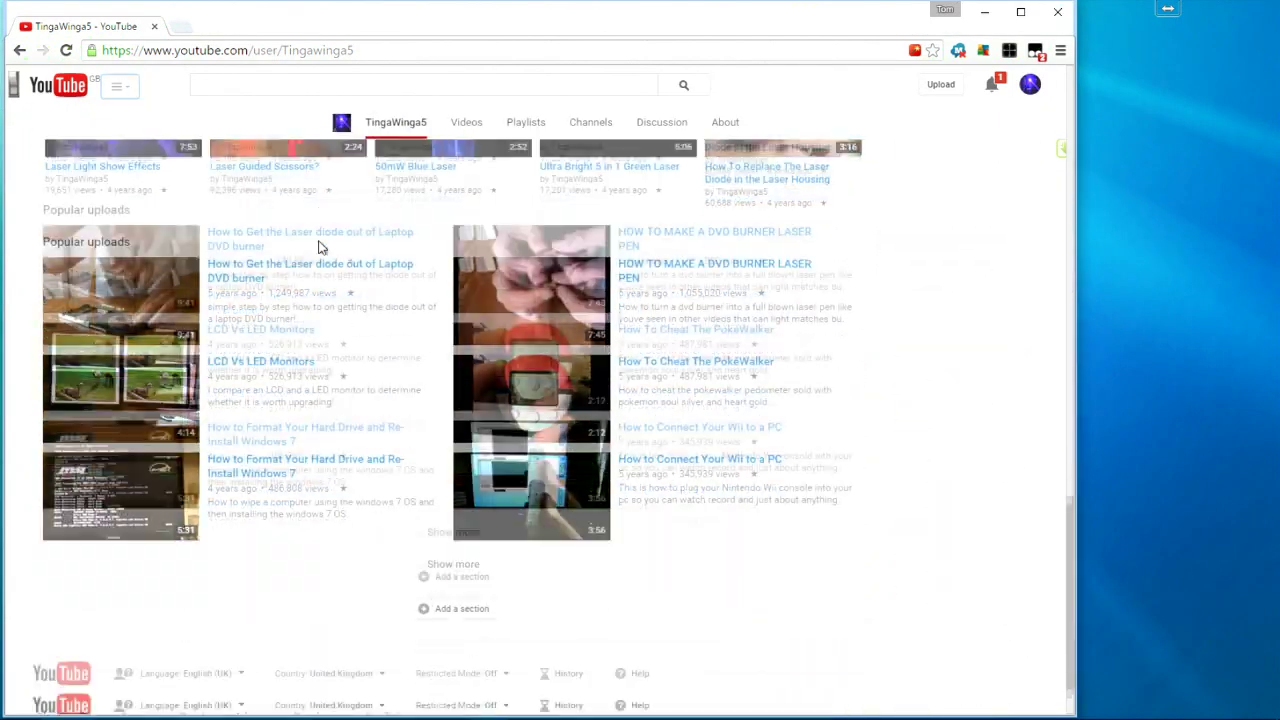
scroll(320, 245, up, 15)
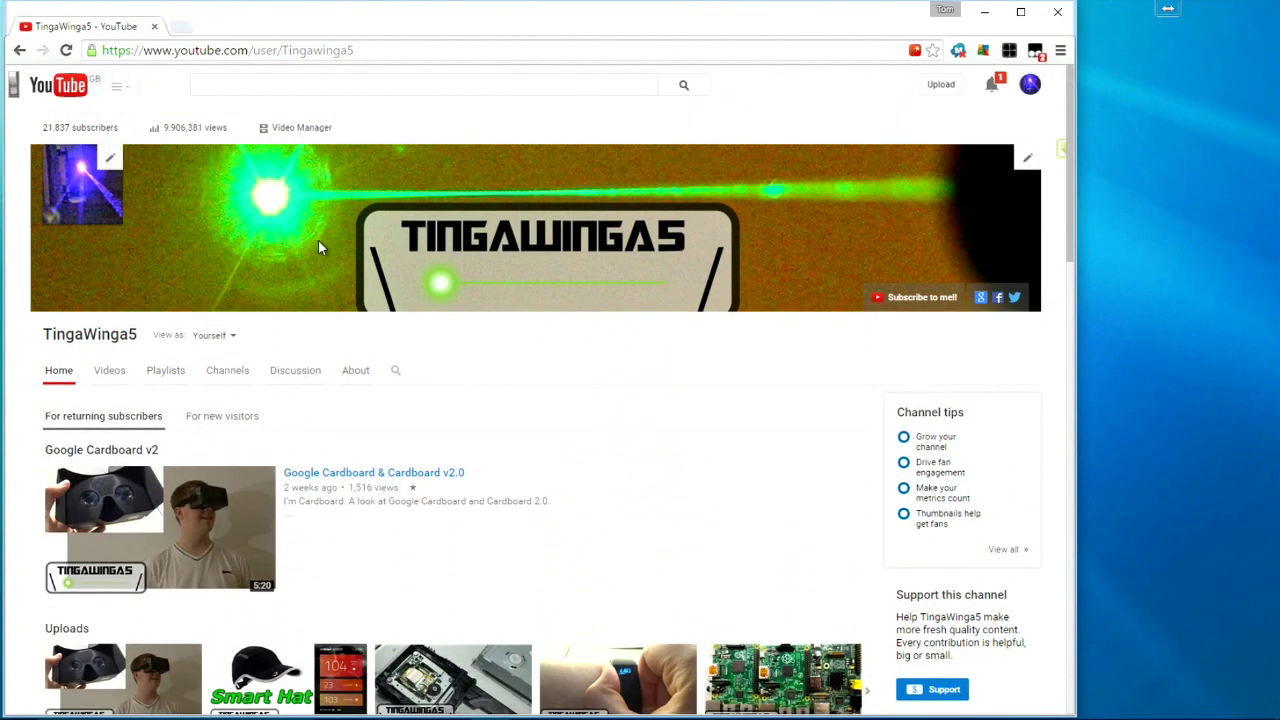
click(189, 422)
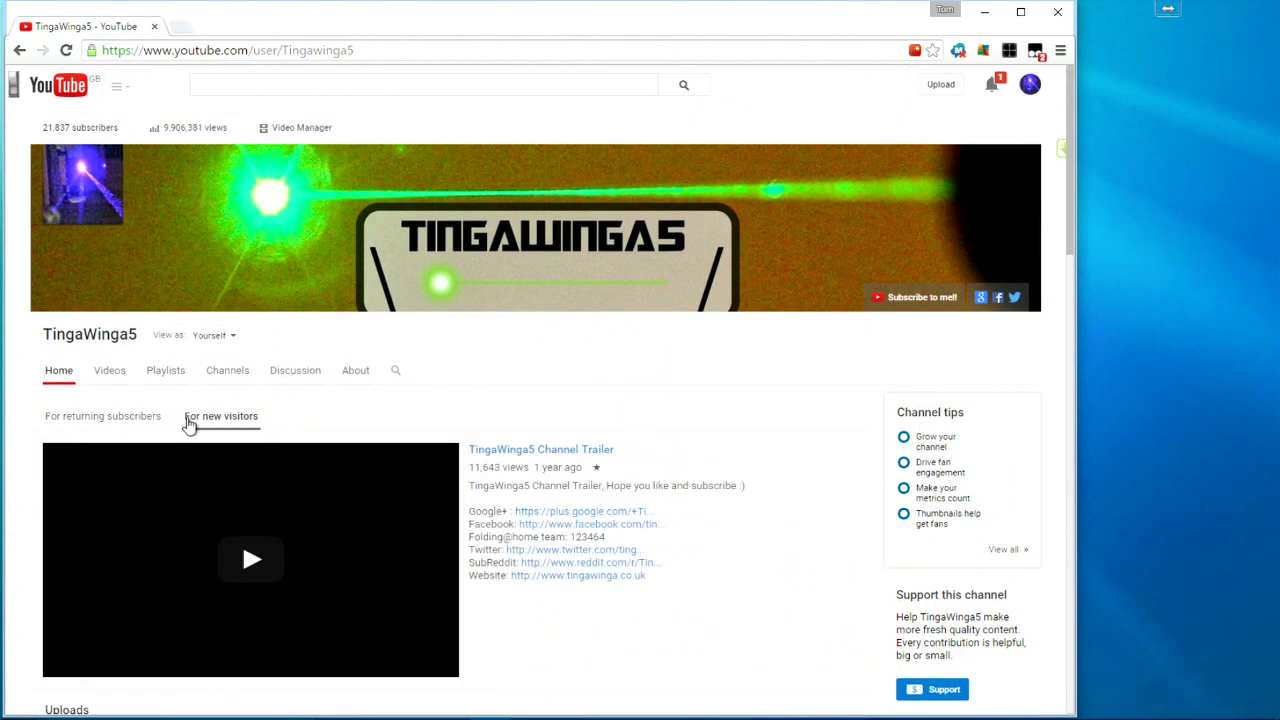